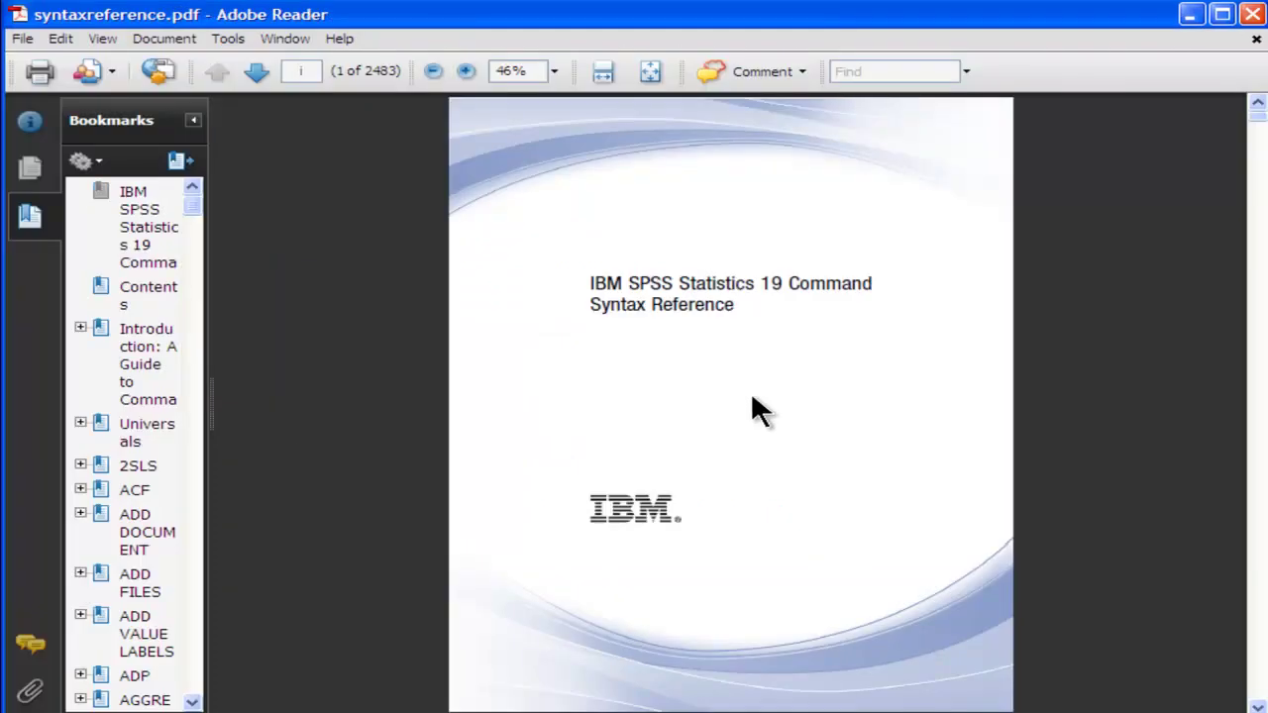
Search syntaxreference.pdf for 'MANOVA' and step through matches to the command reference on page 1089.
{"action": "left_click", "coordinate": [852, 71]}
{"action": "type", "text": "MANOVA"}
{"action": "key", "text": "Return"}
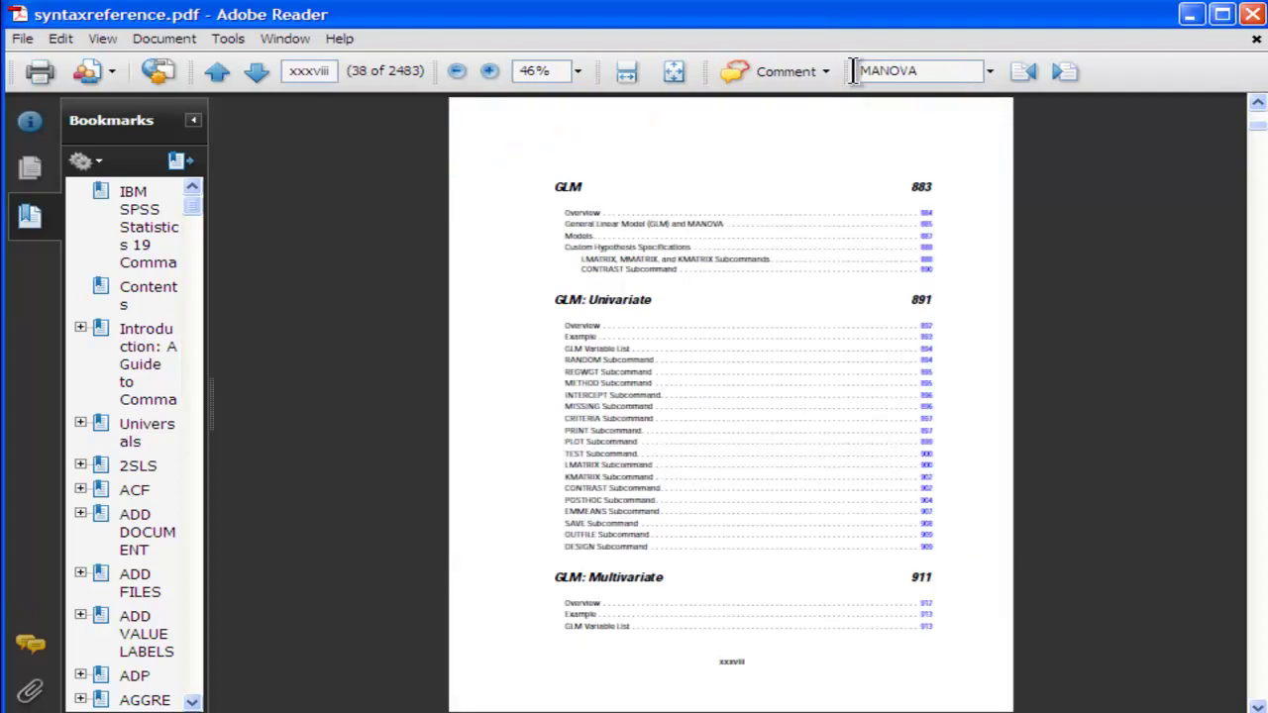
{"action": "key", "text": "Return"}
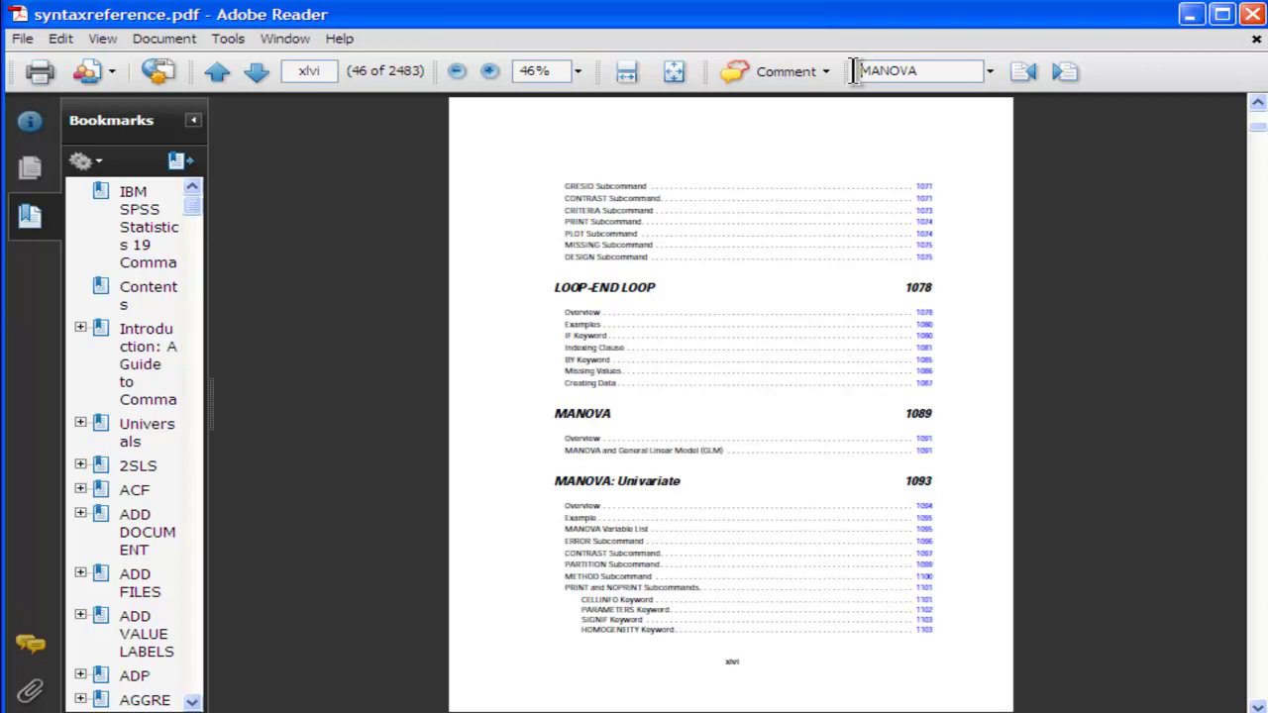
{"action": "key", "text": "Return"}
{"action": "key", "text": "Return"}
{"action": "key", "text": "Return"}
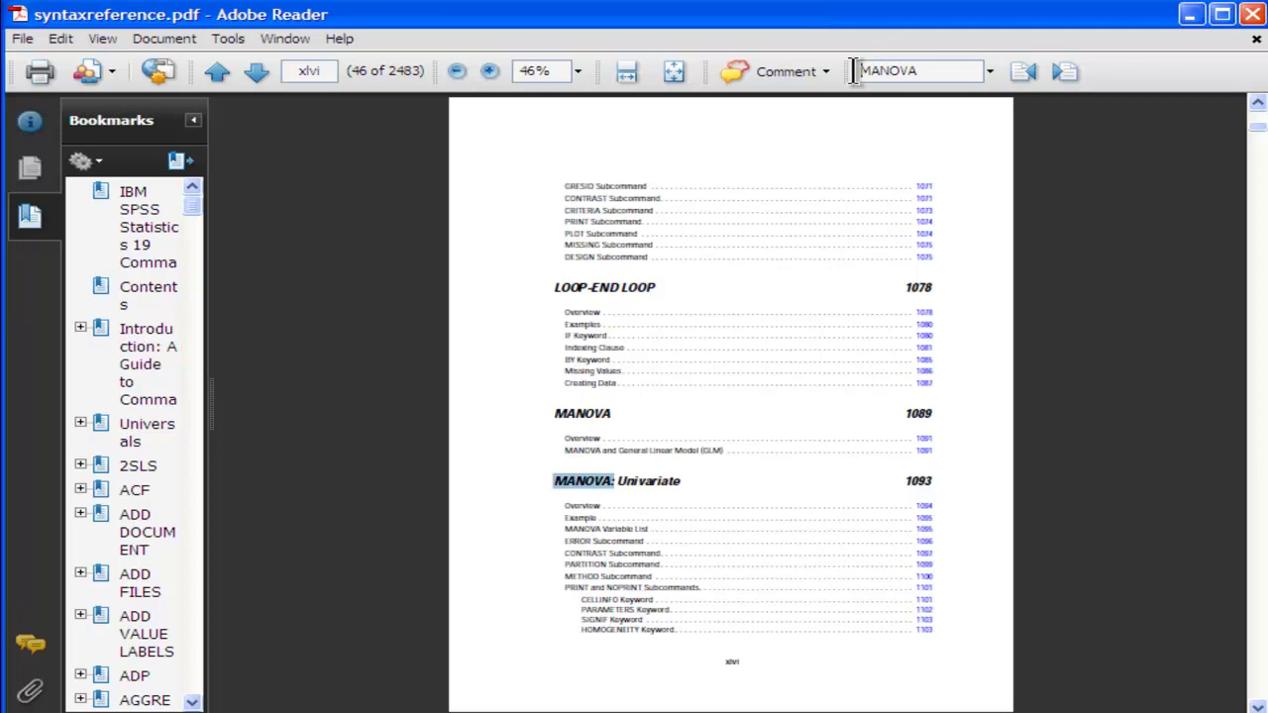
{"action": "key", "text": "Return"}
{"action": "key", "text": "Return"}
{"action": "key", "text": "Return"}
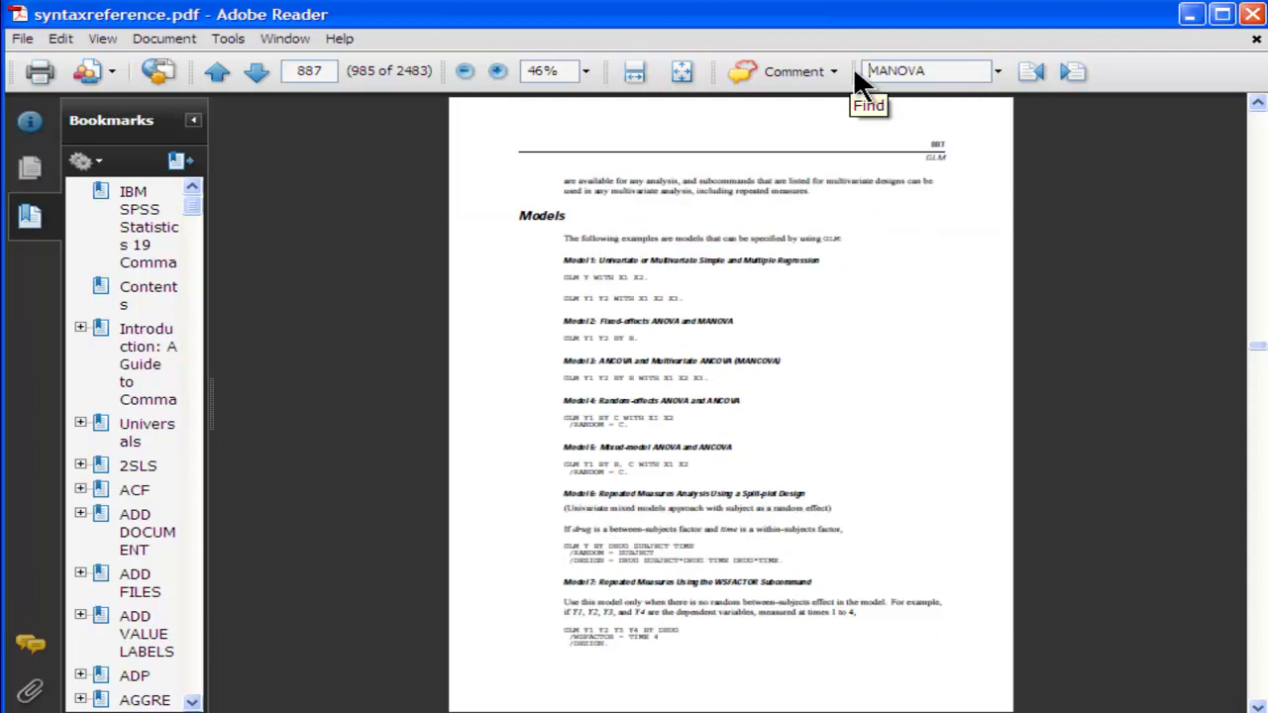
{"action": "key", "text": "Return"}
{"action": "key", "text": "Return"}
{"action": "key", "text": "Return"}
{"action": "key", "text": "Return"}
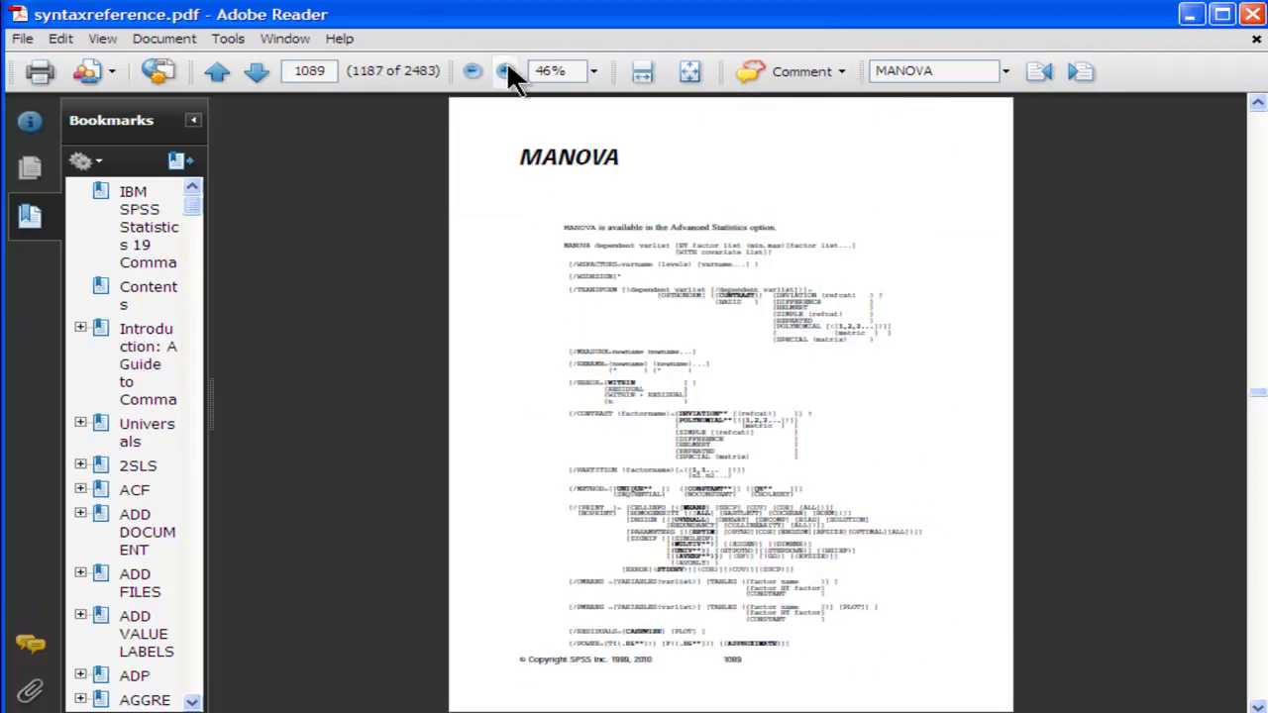
Read the MANOVA reference at page width, scrolling to Examples 3 and 4 on page 1091.
{"action": "left_click", "coordinate": [642, 72]}
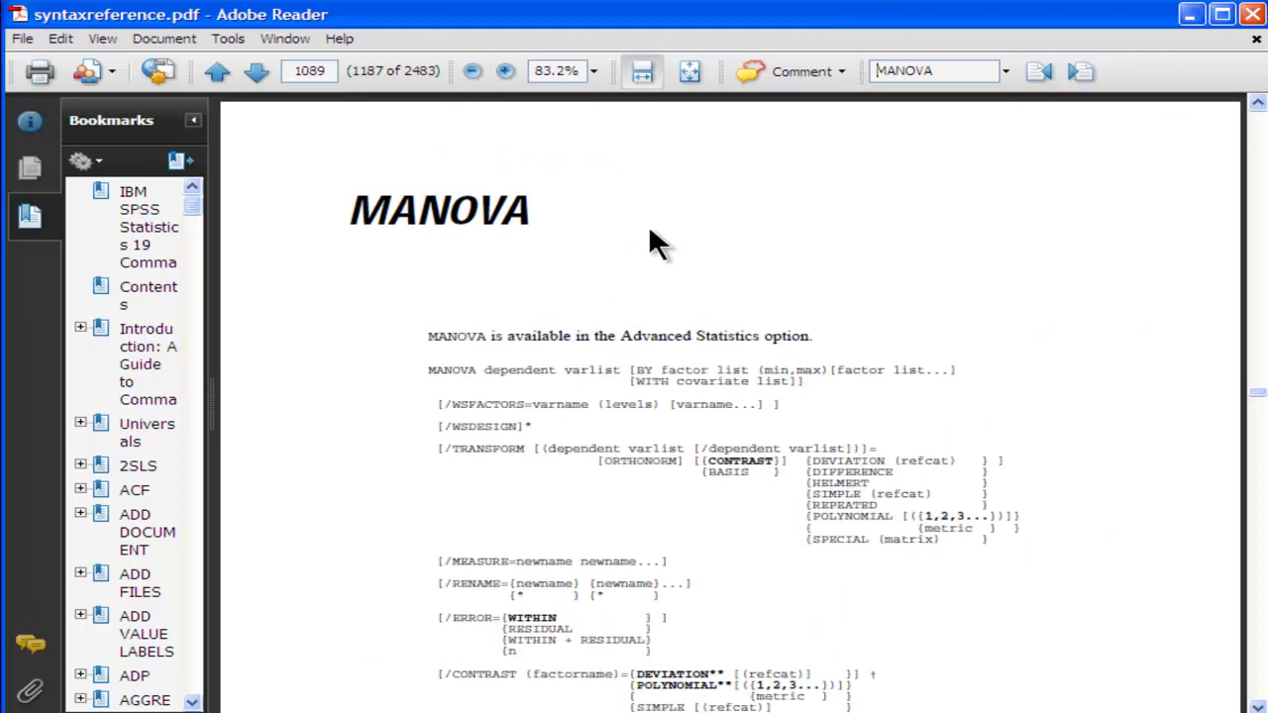
{"action": "left_click", "coordinate": [1256, 704]}
{"action": "left_click_drag", "start_coordinate": [1256, 704], "coordinate": [1256, 704]}
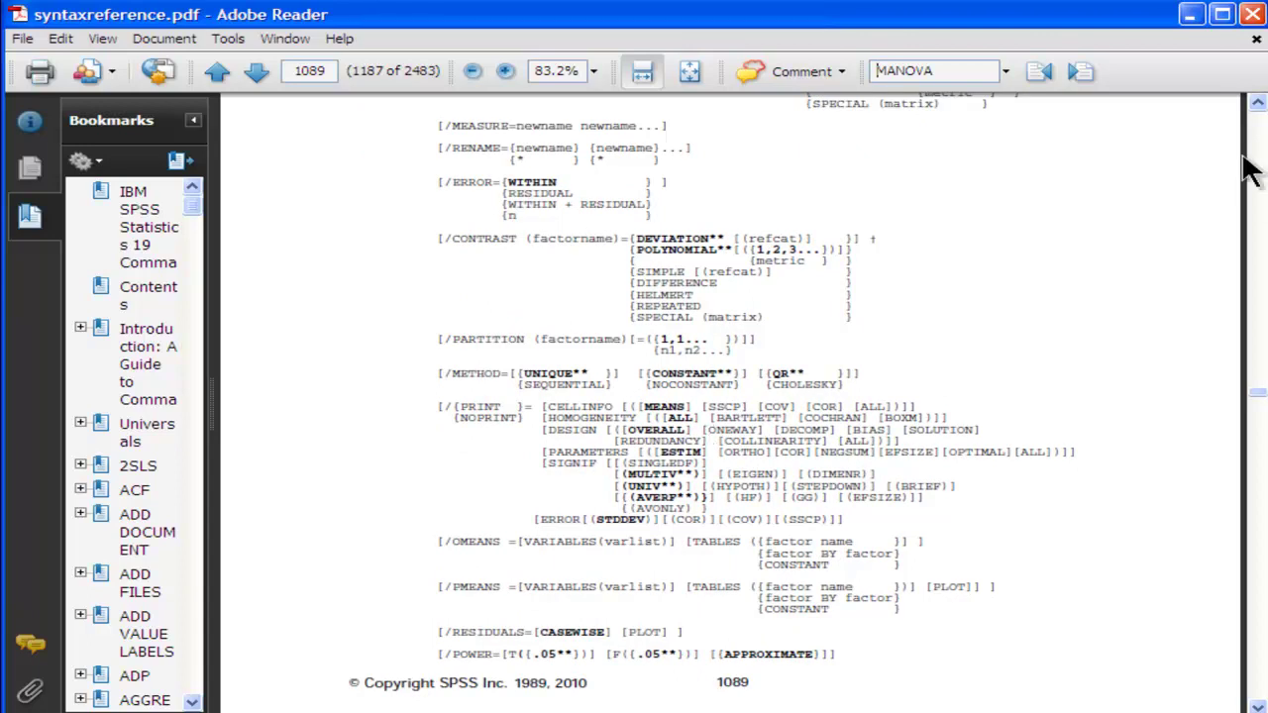
{"action": "left_click_drag", "start_coordinate": [1258, 103], "coordinate": [1259, 109]}
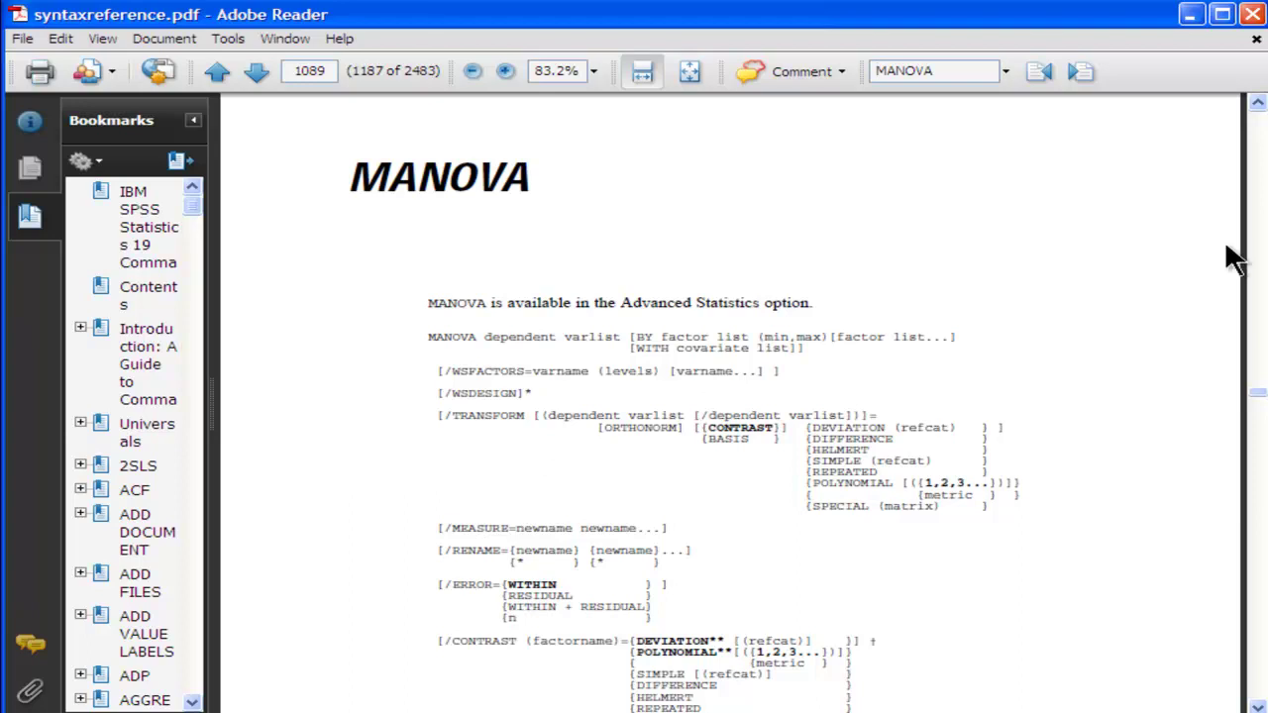
{"action": "left_click", "coordinate": [1258, 706]}
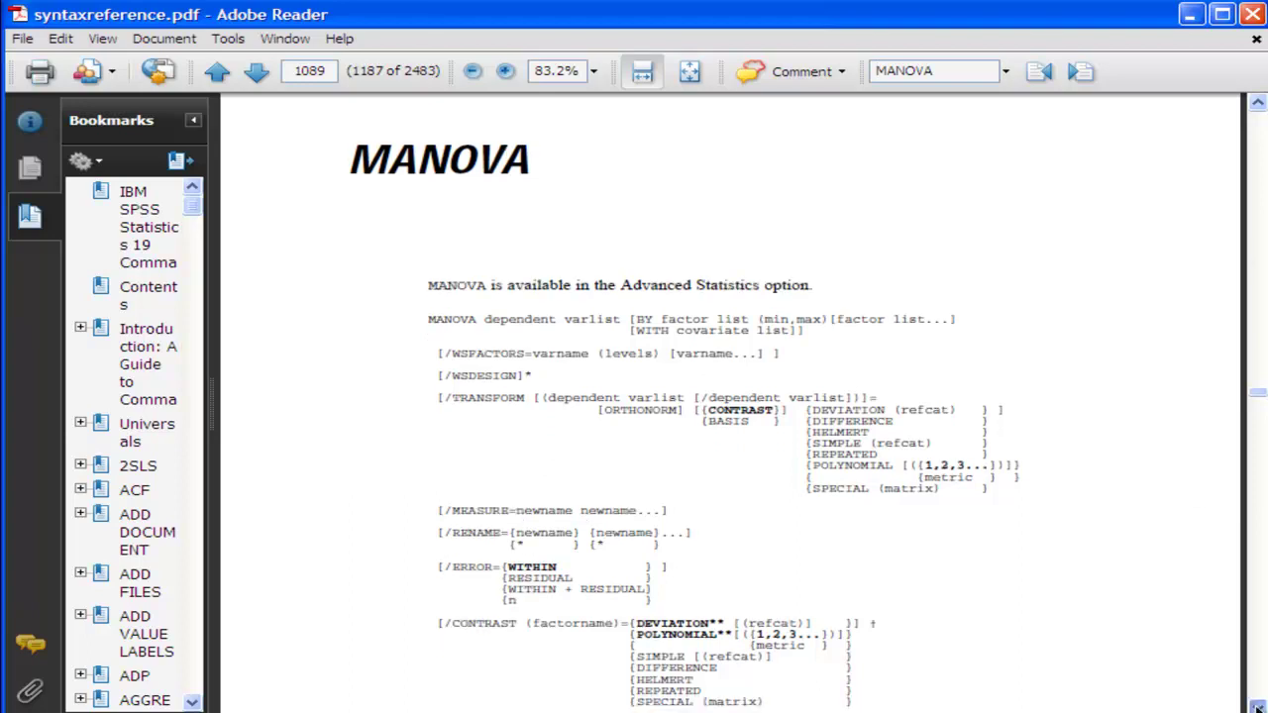
{"action": "left_click_drag", "start_coordinate": [1258, 706], "coordinate": [1258, 706]}
{"action": "left_click", "coordinate": [1258, 103]}
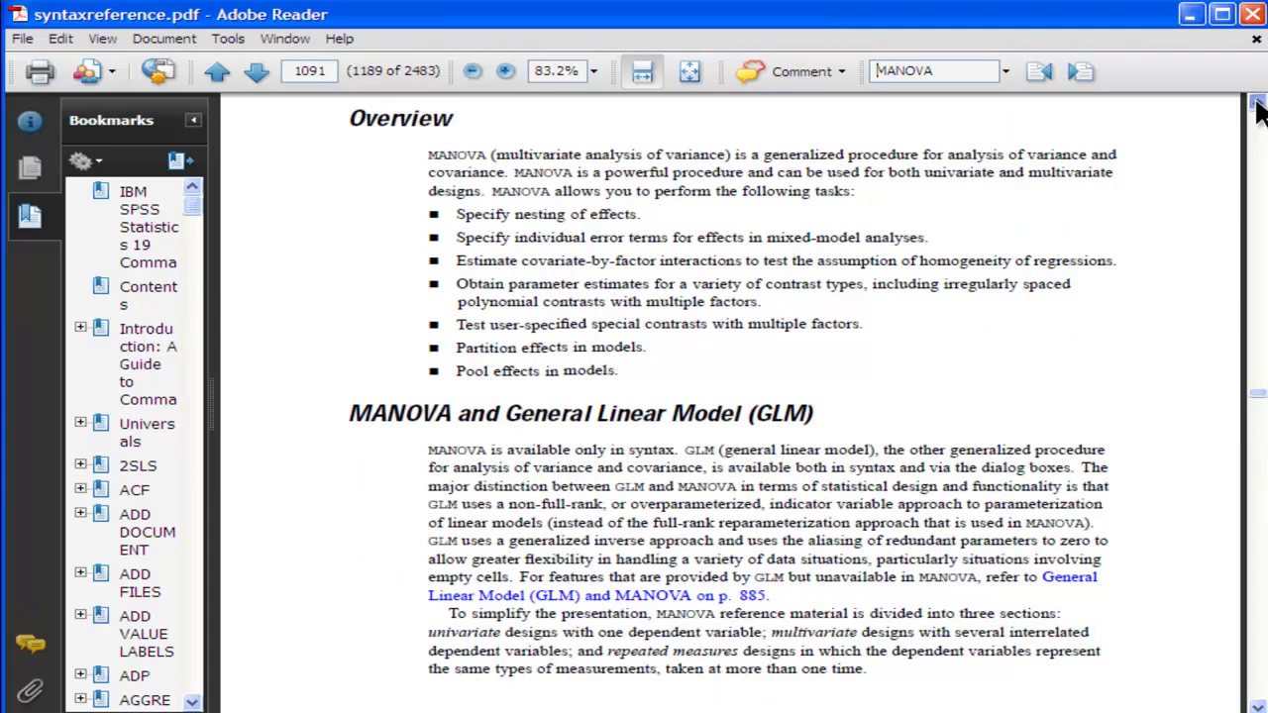
{"action": "left_click_drag", "start_coordinate": [1258, 108], "coordinate": [1258, 107]}
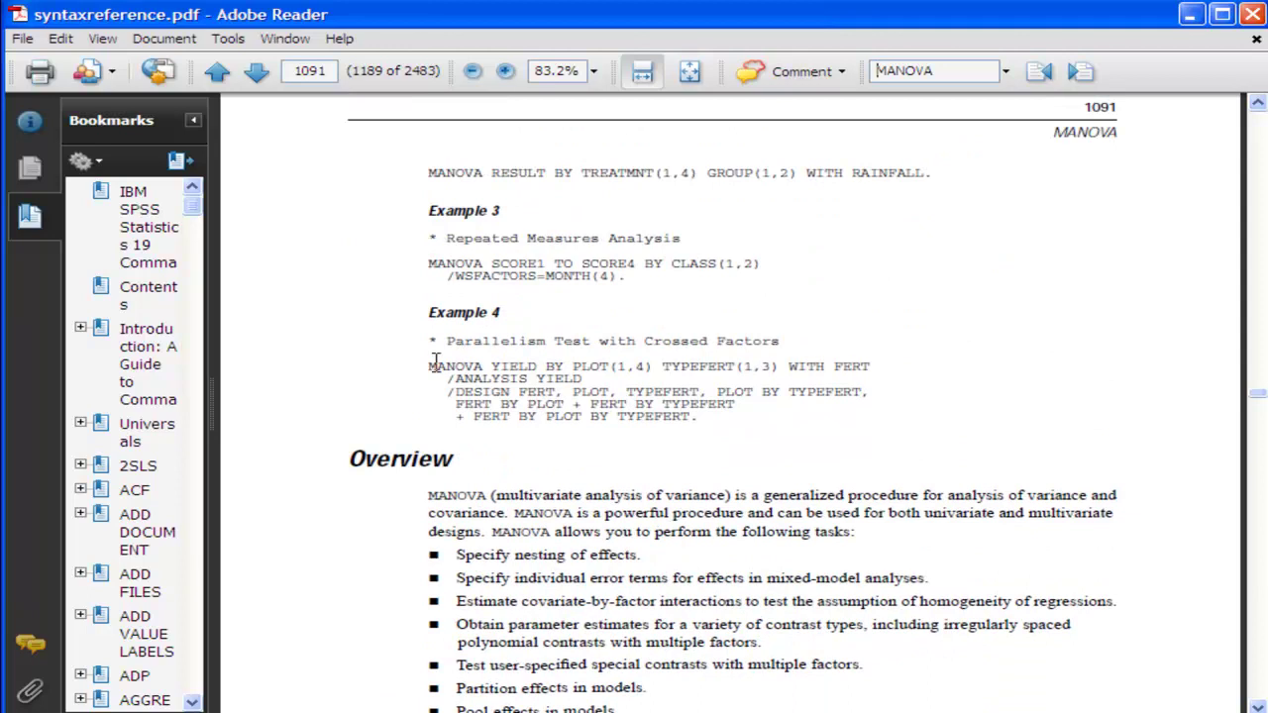
{"action": "left_click_drag", "start_coordinate": [433, 363], "coordinate": [750, 406]}
{"action": "left_click", "coordinate": [750, 411]}
Close Adobe Reader, put the cursor below the MANOVA syntax, and switch to the Trimmed4.sav data grid.
{"action": "left_click", "coordinate": [1250, 14]}
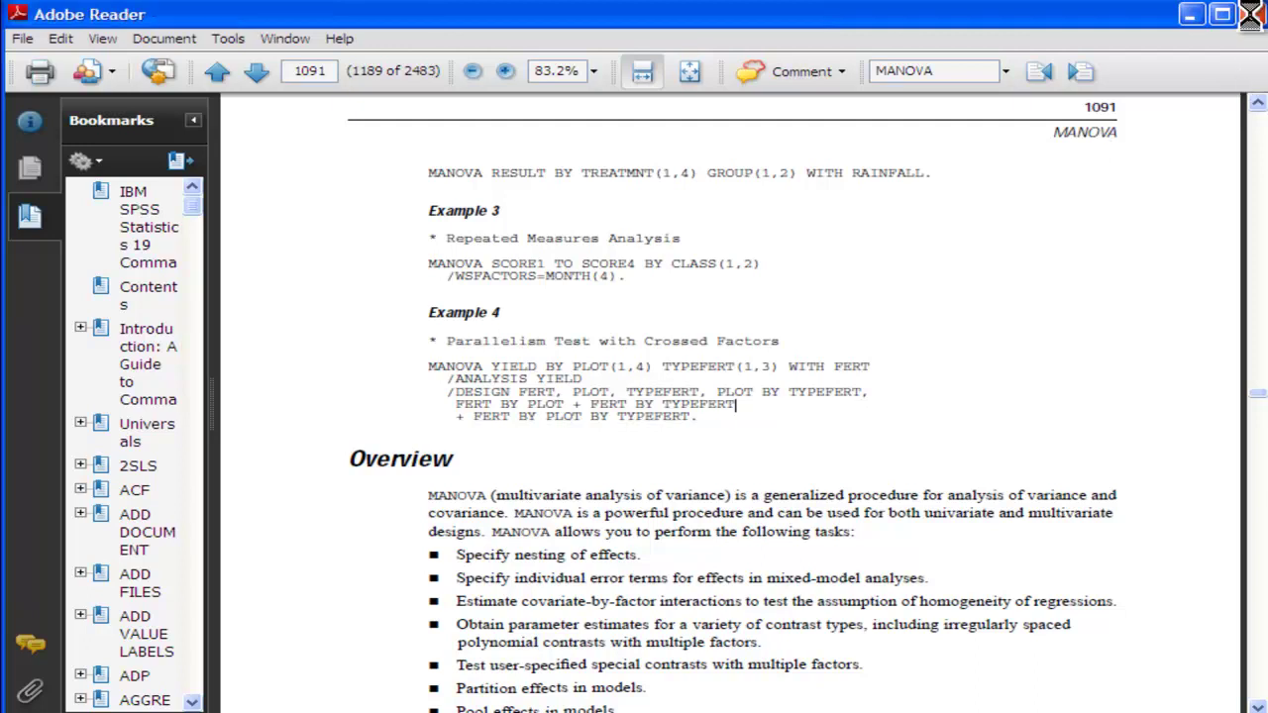
{"action": "left_click", "coordinate": [1250, 14]}
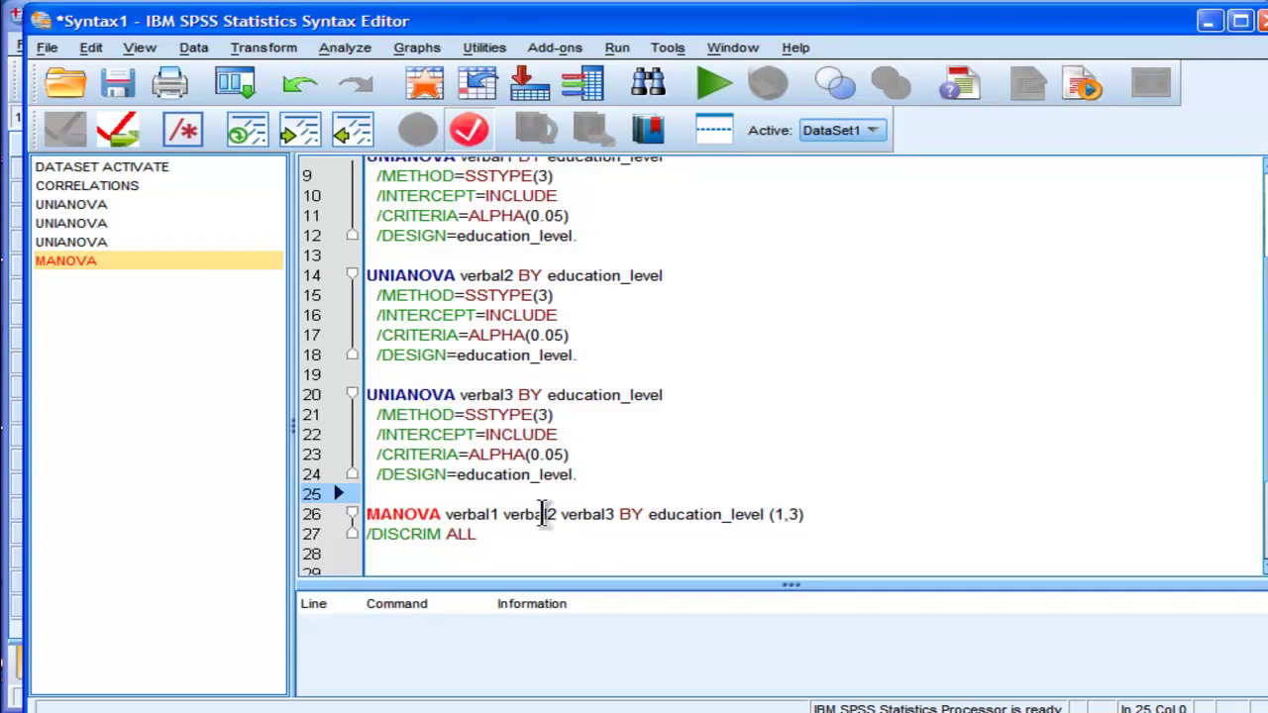
{"action": "left_click", "coordinate": [523, 550]}
{"action": "key", "text": "Down"}
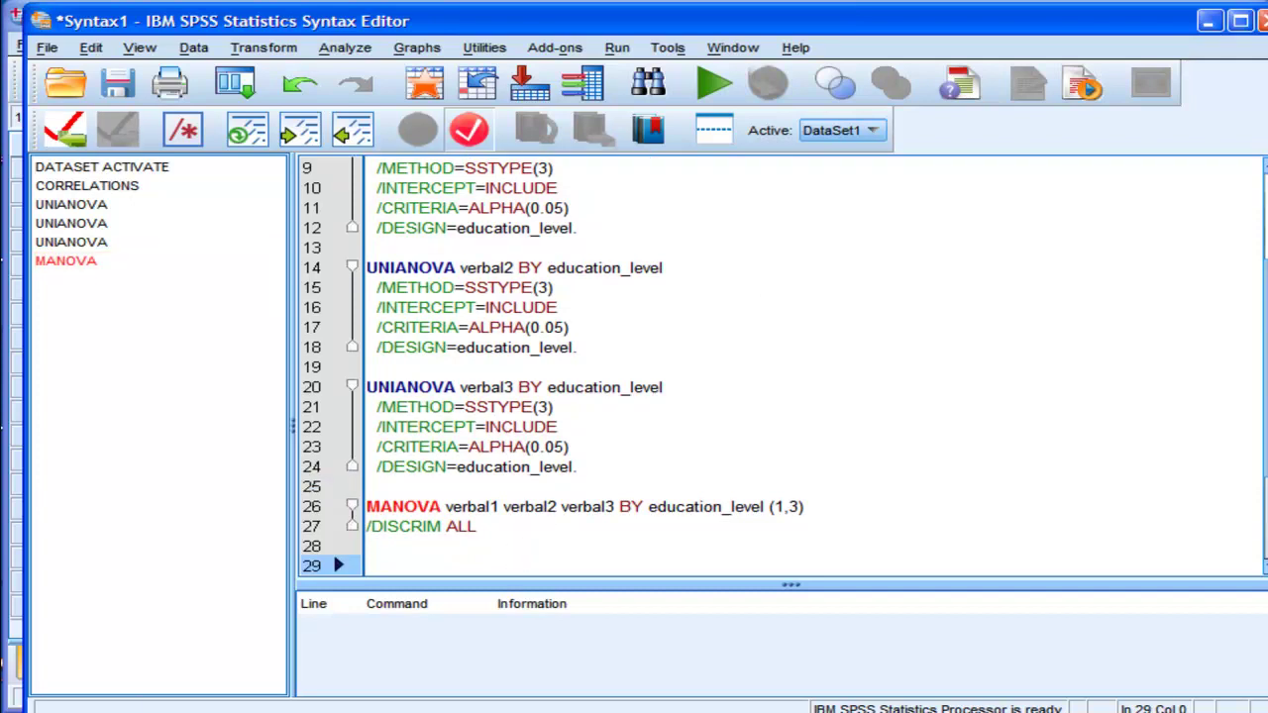
{"action": "key", "text": "alt+Tab"}
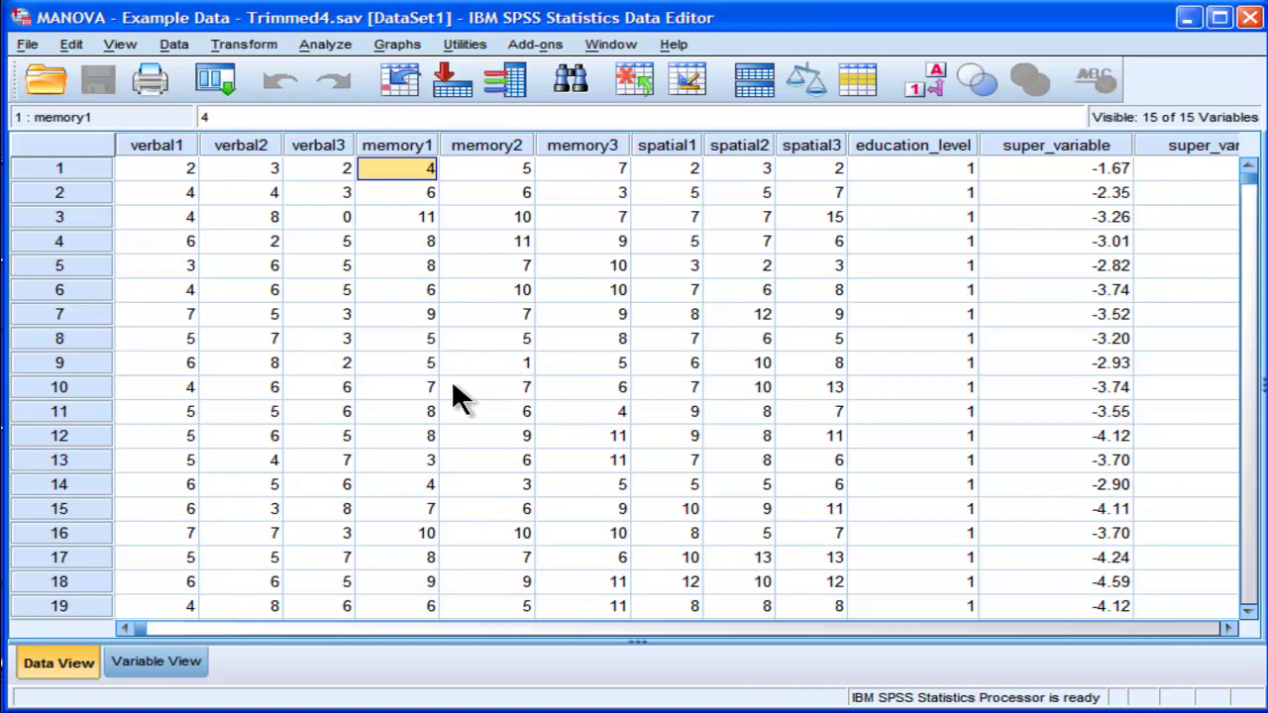
Open Recode into Different Variables from Transform, then close it without recoding anything.
{"action": "left_click", "coordinate": [255, 50]}
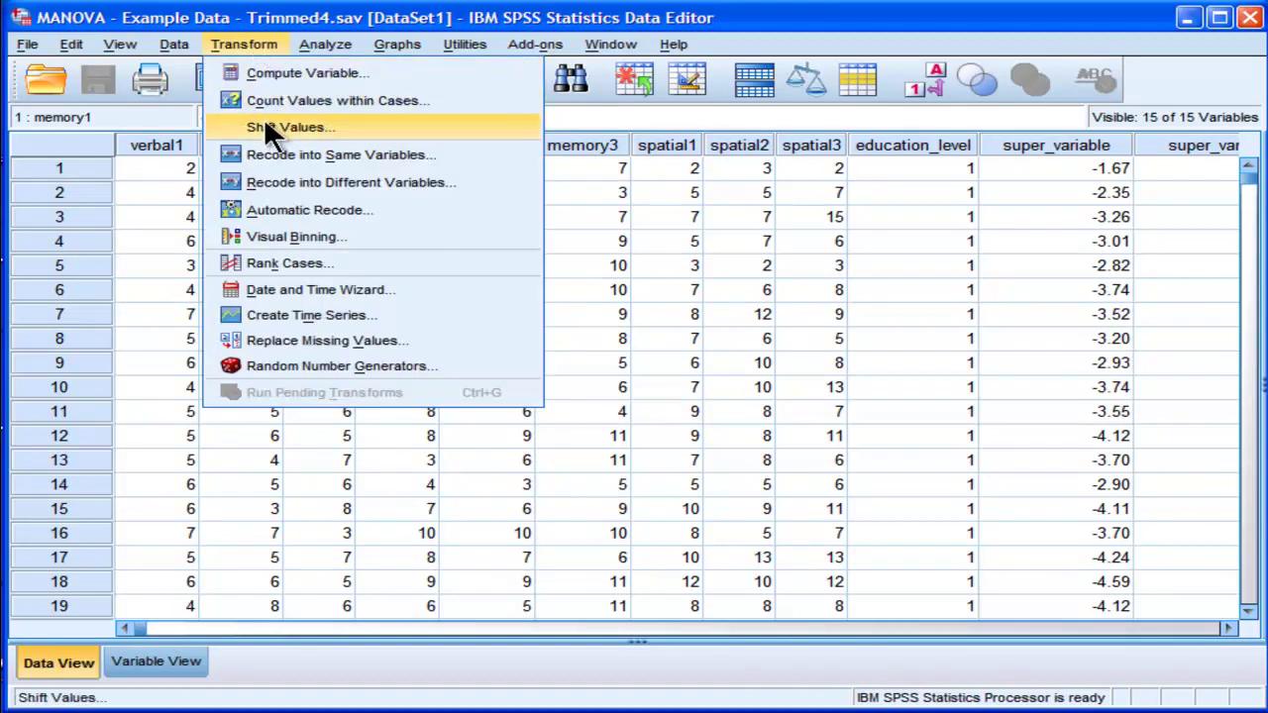
{"action": "left_click", "coordinate": [264, 185]}
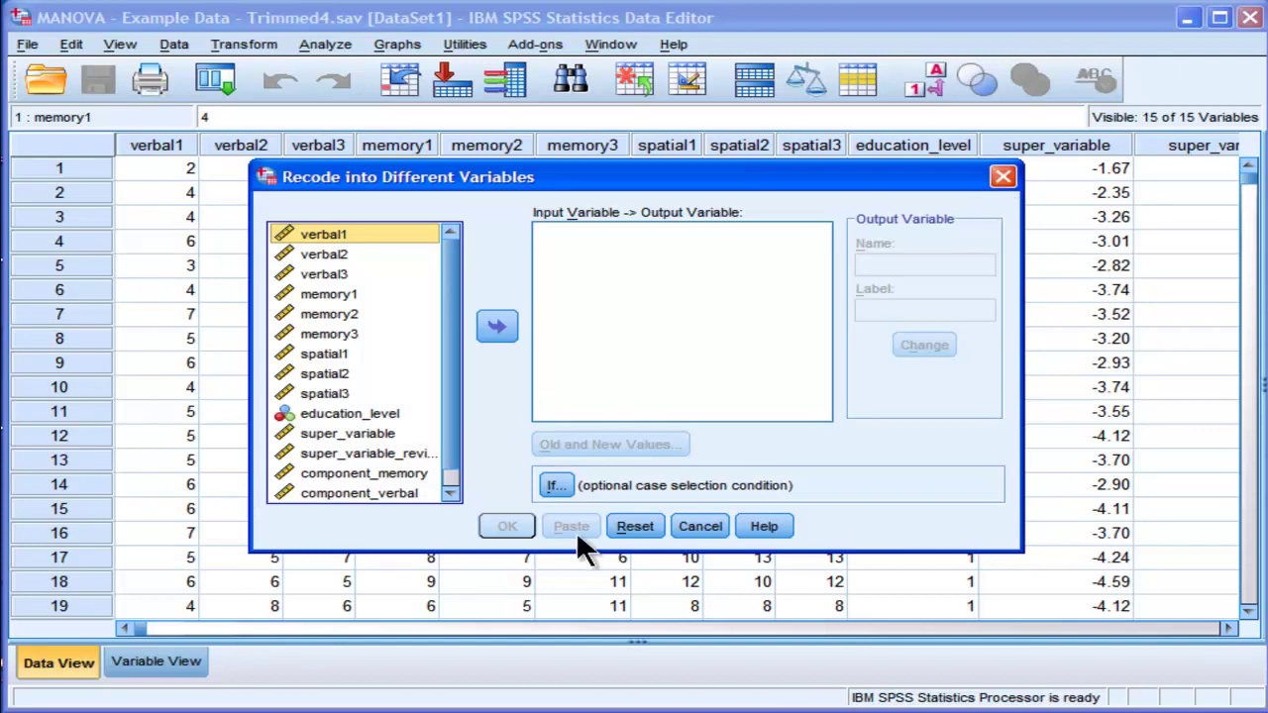
{"action": "left_click", "coordinate": [1003, 179]}
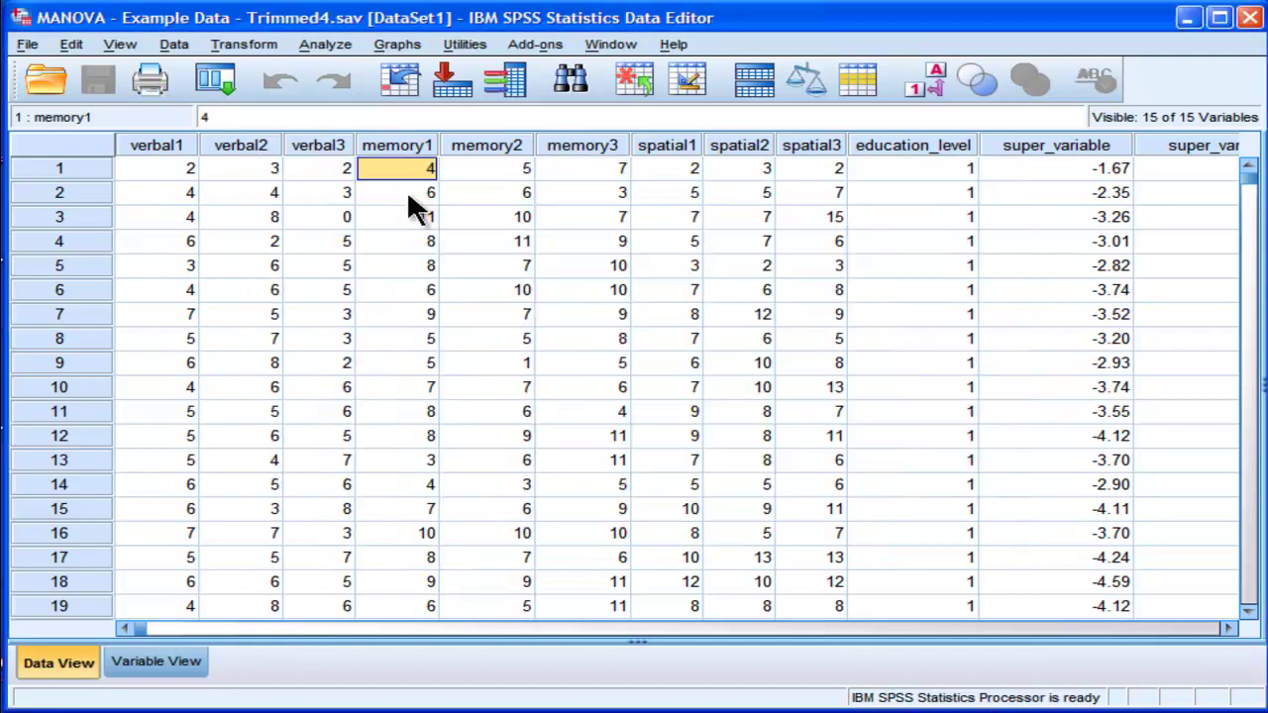
{"action": "left_click", "coordinate": [249, 43]}
Paste COMPUTE verbal_total = verbal1 + verbal2 + verbal3 into the syntax window from Compute Variable.
{"action": "left_click", "coordinate": [256, 73]}
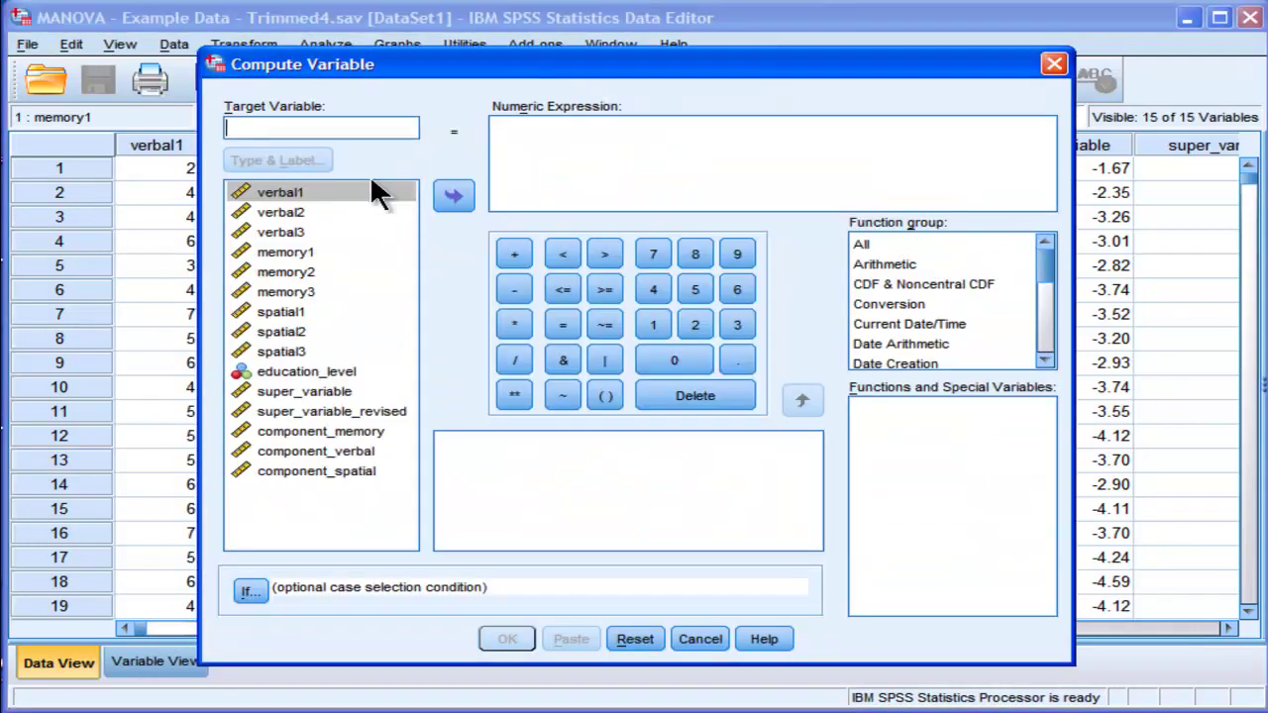
{"action": "type", "text": "verb"}
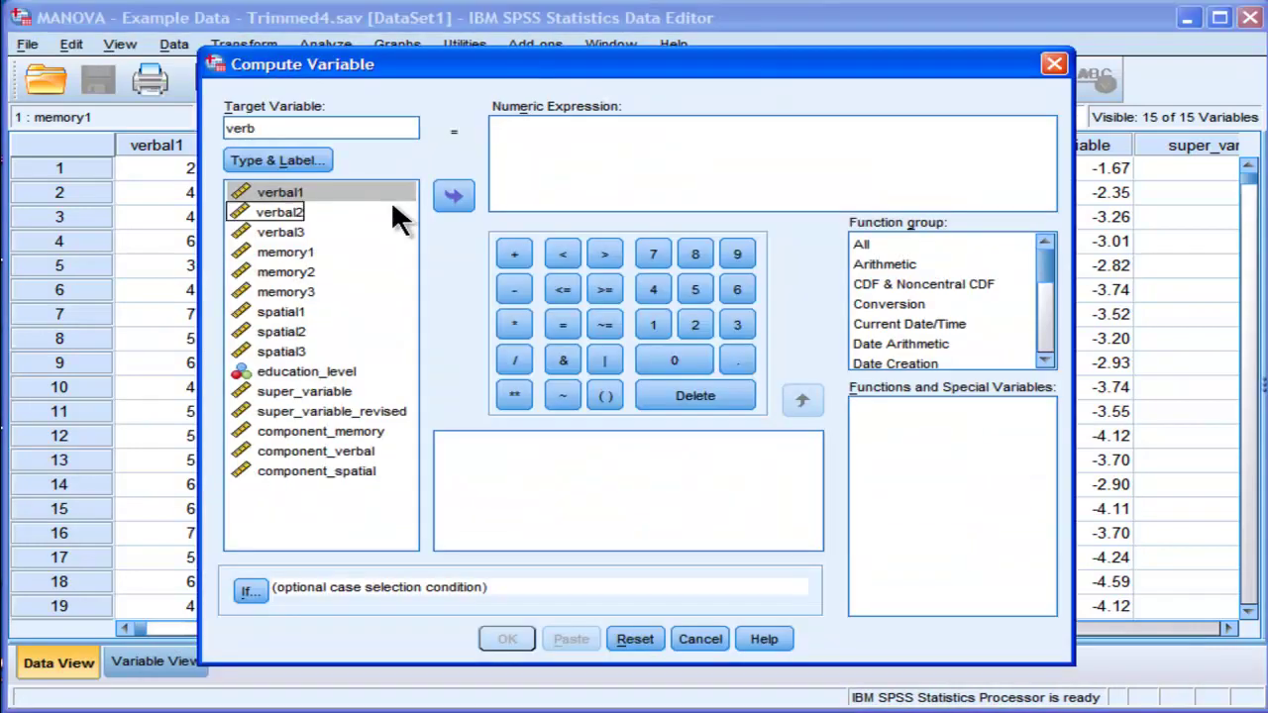
{"action": "type", "text": "al_total"}
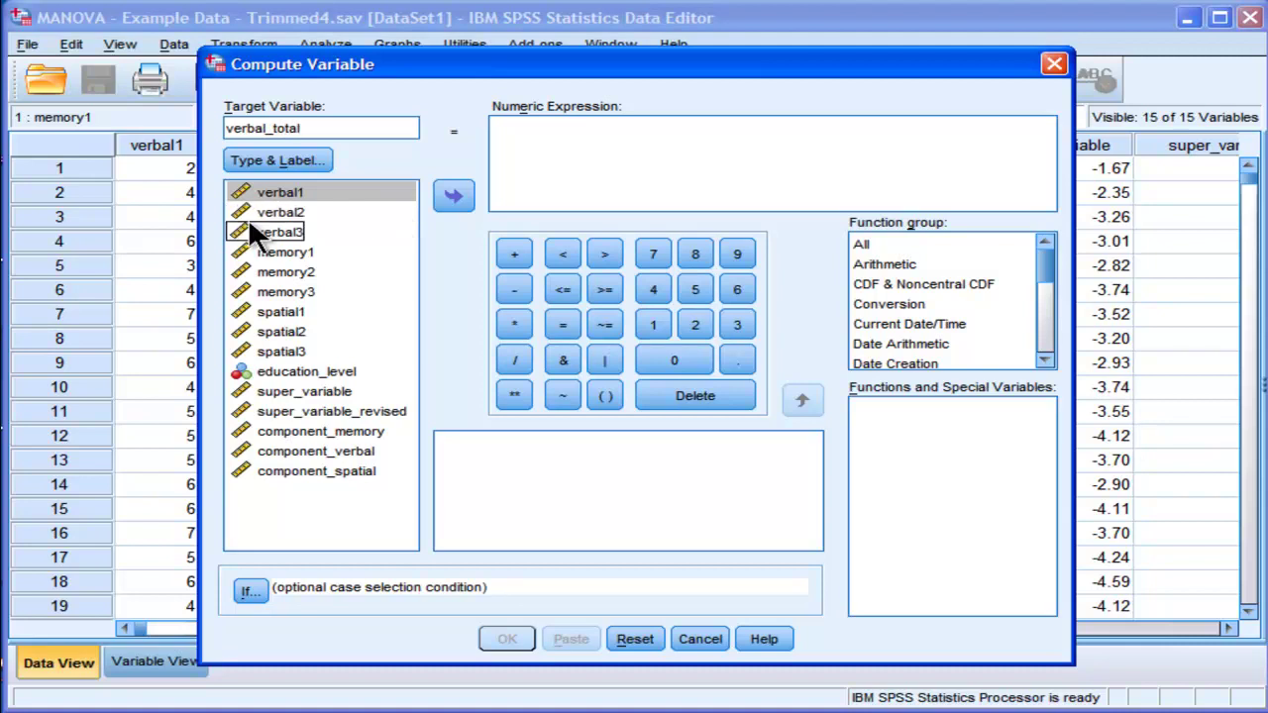
{"action": "left_click", "coordinate": [270, 198]}
{"action": "double_click", "coordinate": [268, 194]}
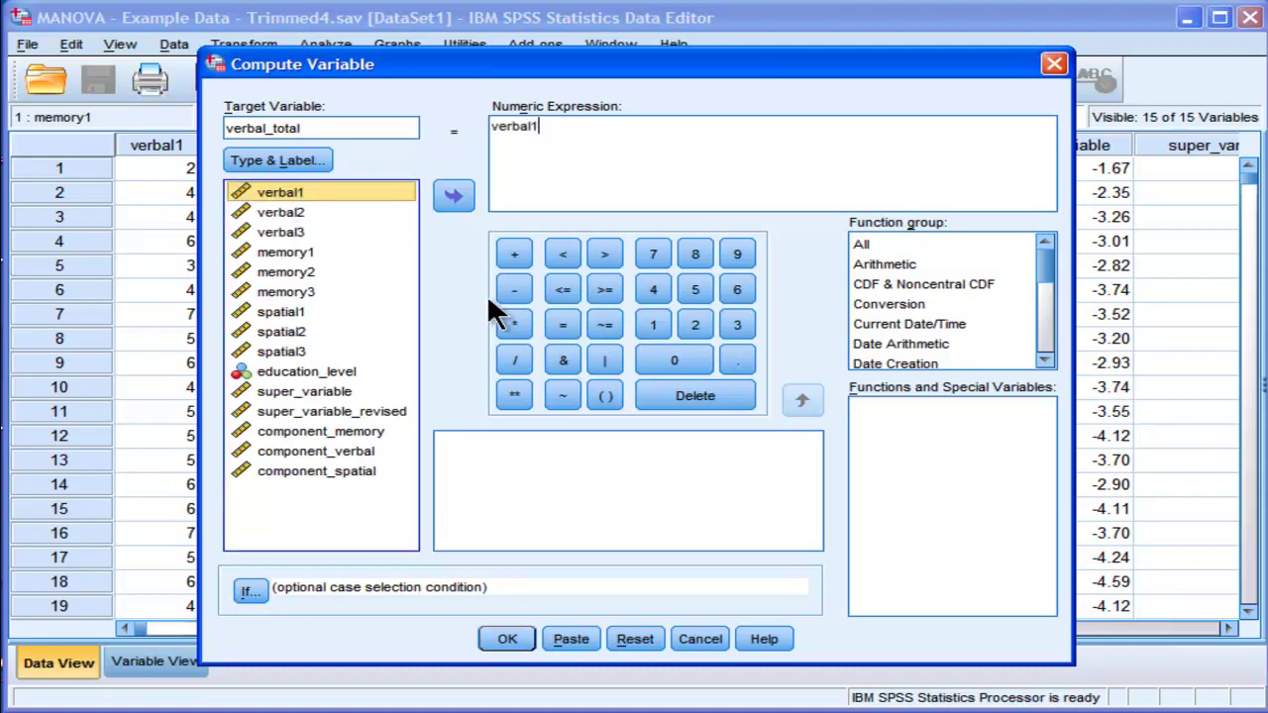
{"action": "left_click", "coordinate": [516, 254]}
{"action": "double_click", "coordinate": [303, 211]}
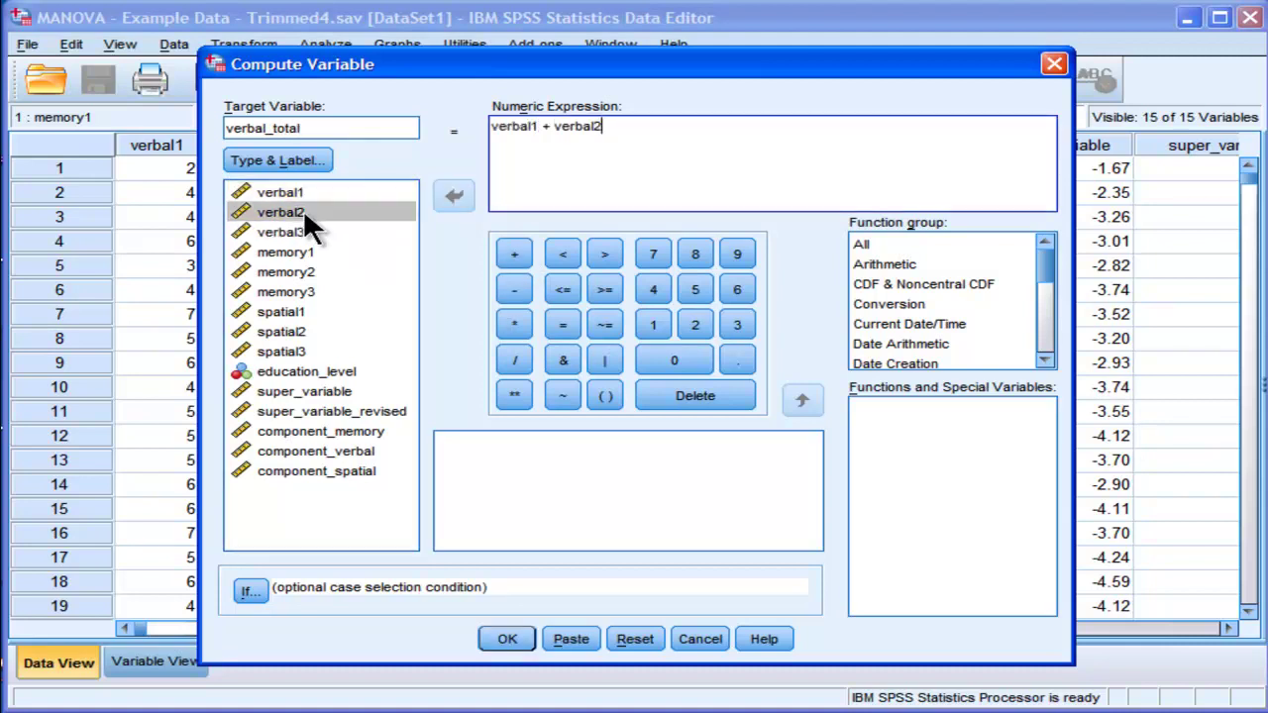
{"action": "left_click", "coordinate": [511, 254]}
{"action": "double_click", "coordinate": [295, 233]}
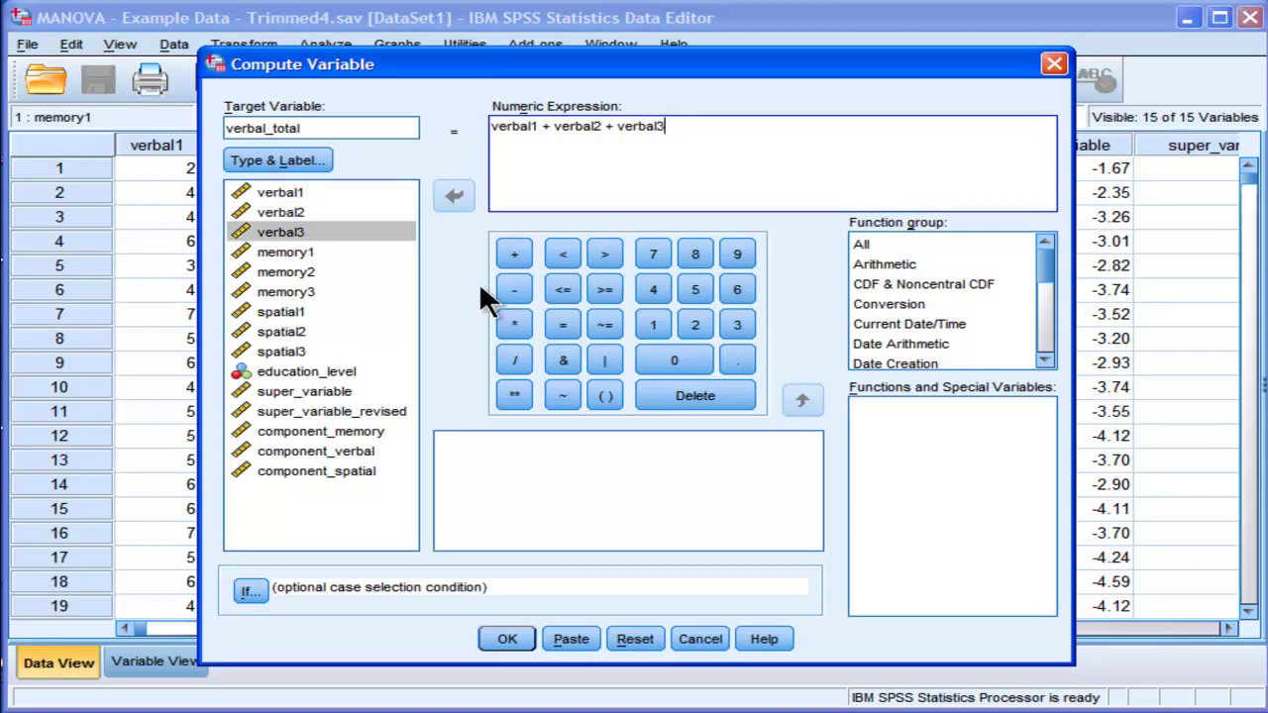
{"action": "left_click", "coordinate": [552, 636]}
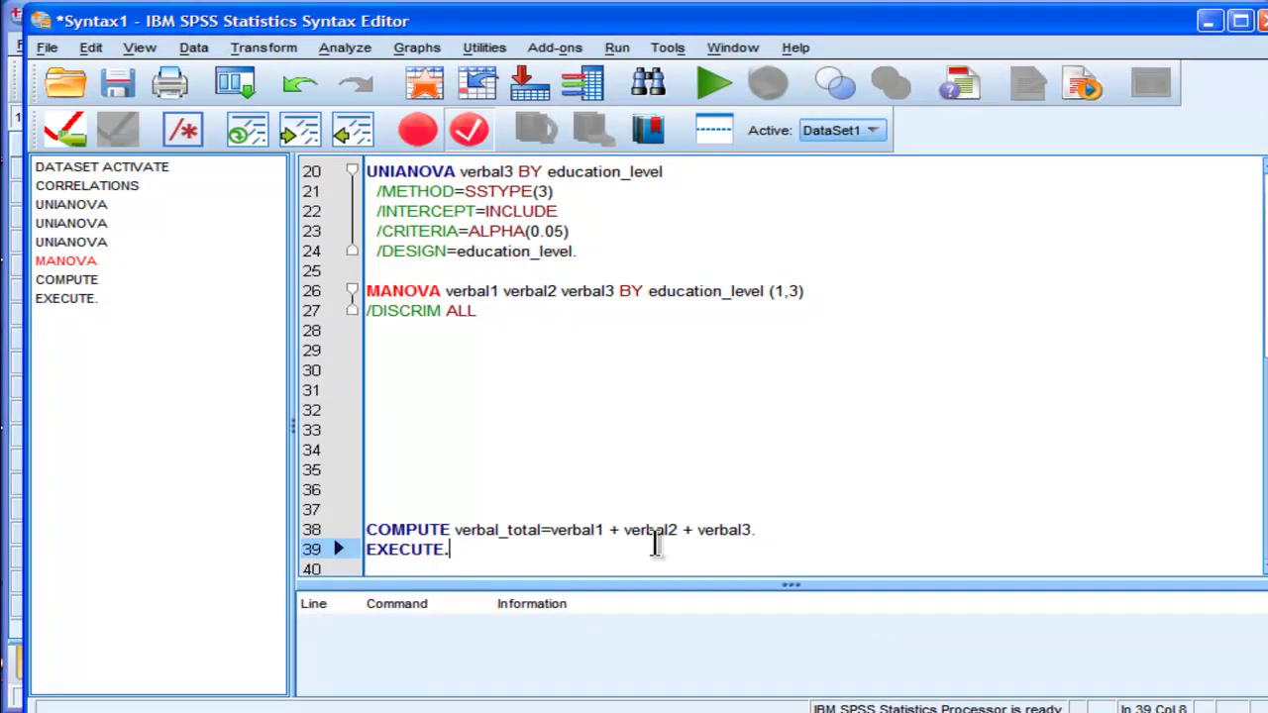
Add blank lines after EXECUTE and highlight the verbal1 + verbal2 + verbal3 formula.
{"action": "key", "text": "Return"}
{"action": "key", "text": "Return"}
{"action": "key", "text": "Return"}
{"action": "key", "text": "Return"}
{"action": "key", "text": "Return"}
{"action": "key", "text": "Return"}
{"action": "key", "text": "Return"}
{"action": "key", "text": "Return"}
{"action": "key", "text": "Return"}
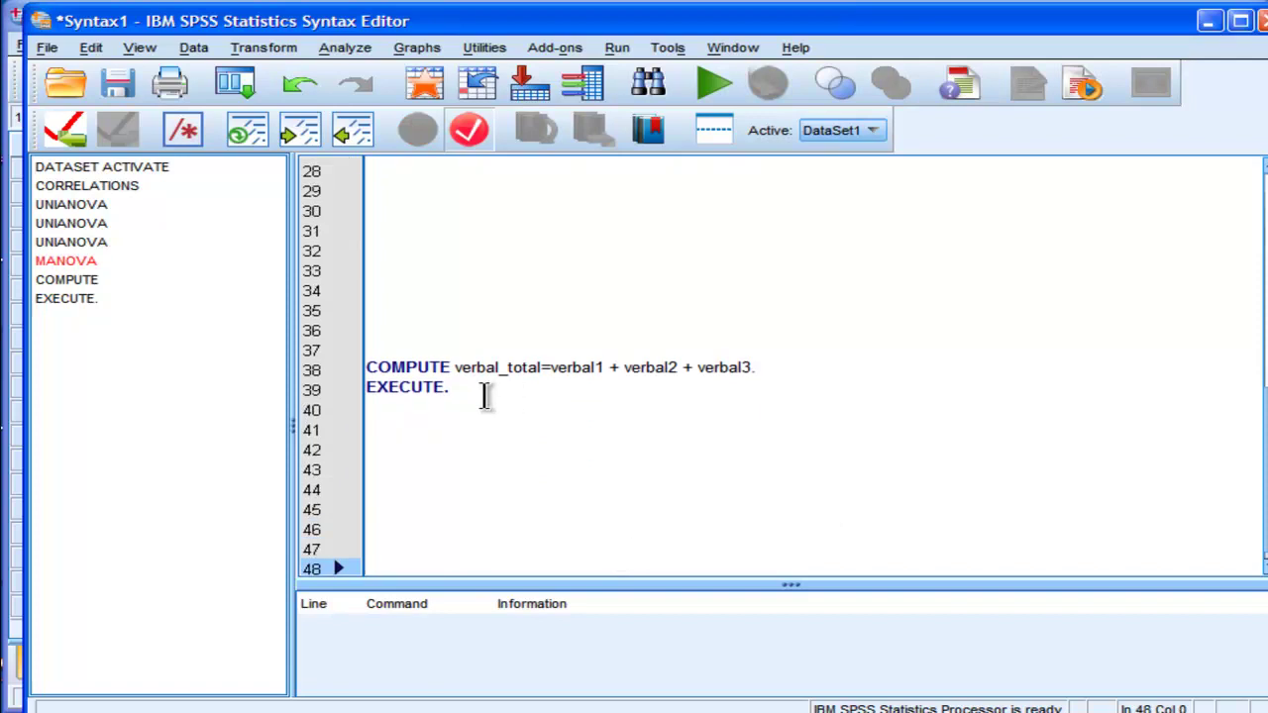
{"action": "left_click", "coordinate": [428, 347]}
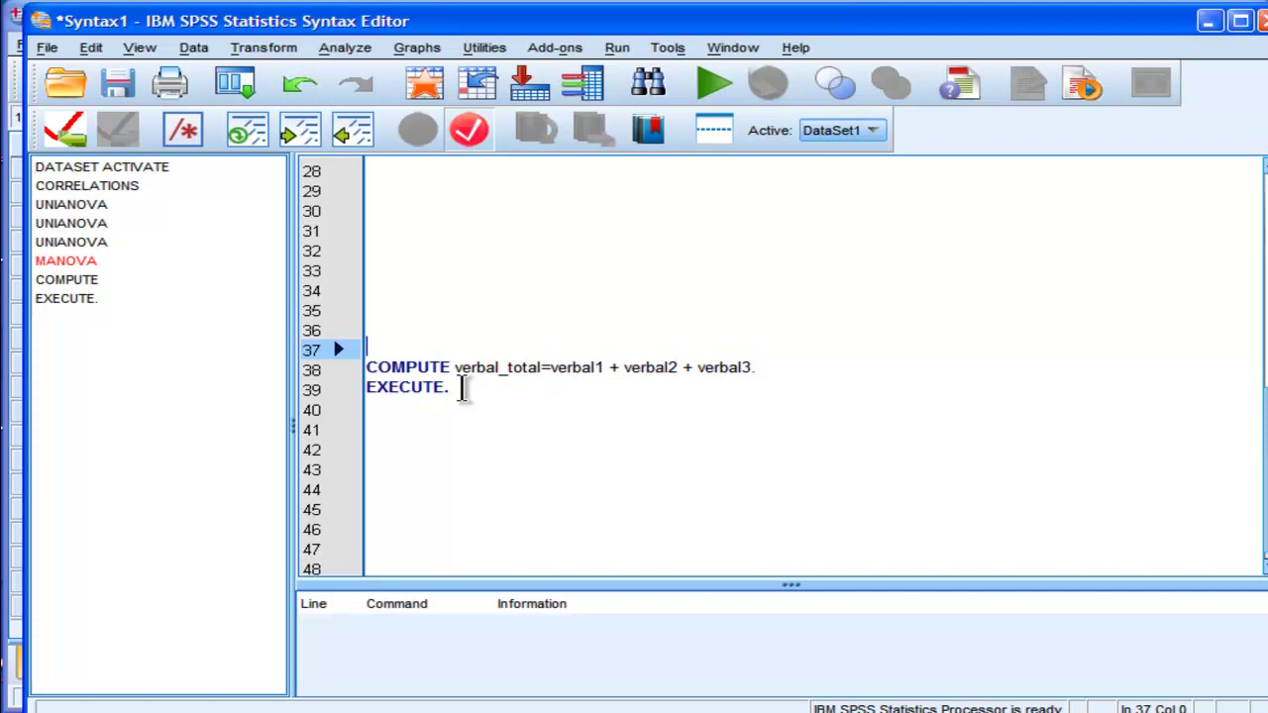
{"action": "left_click_drag", "start_coordinate": [551, 367], "coordinate": [779, 373]}
{"action": "left_click", "coordinate": [788, 381]}
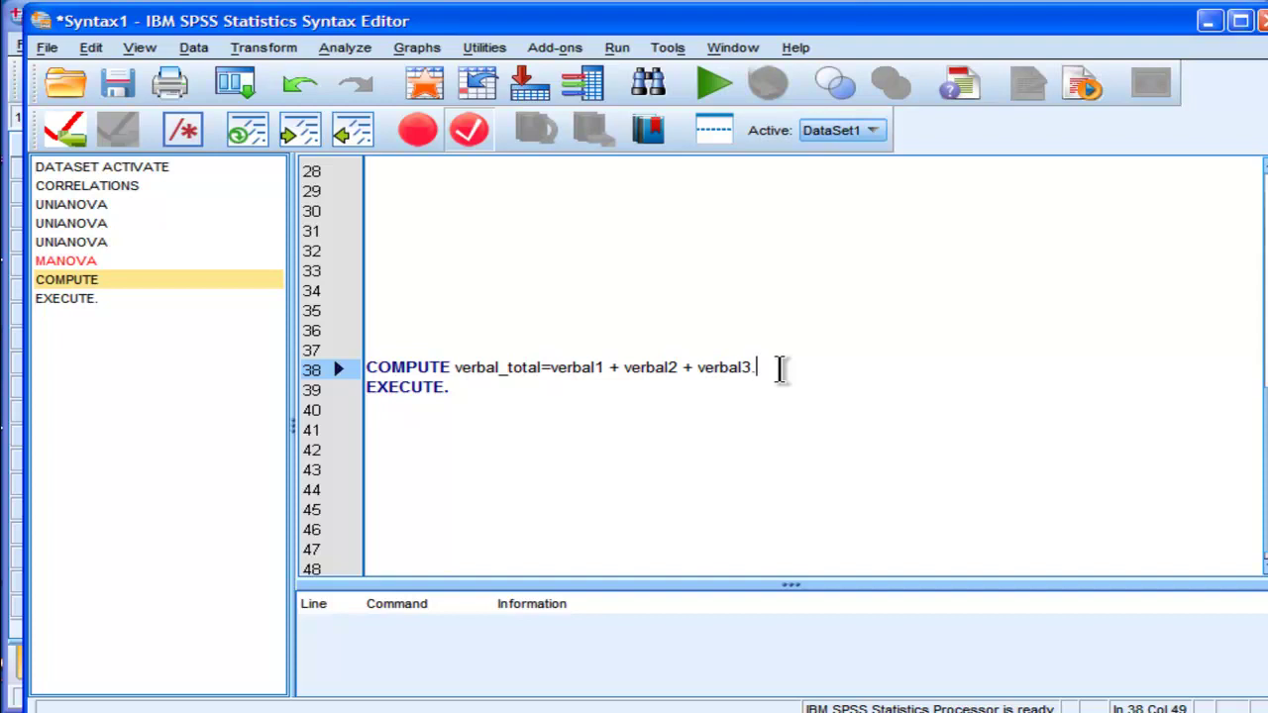
Select the COMPUTE and EXECUTE lines and run only that selection.
{"action": "left_click_drag", "start_coordinate": [476, 393], "coordinate": [367, 350]}
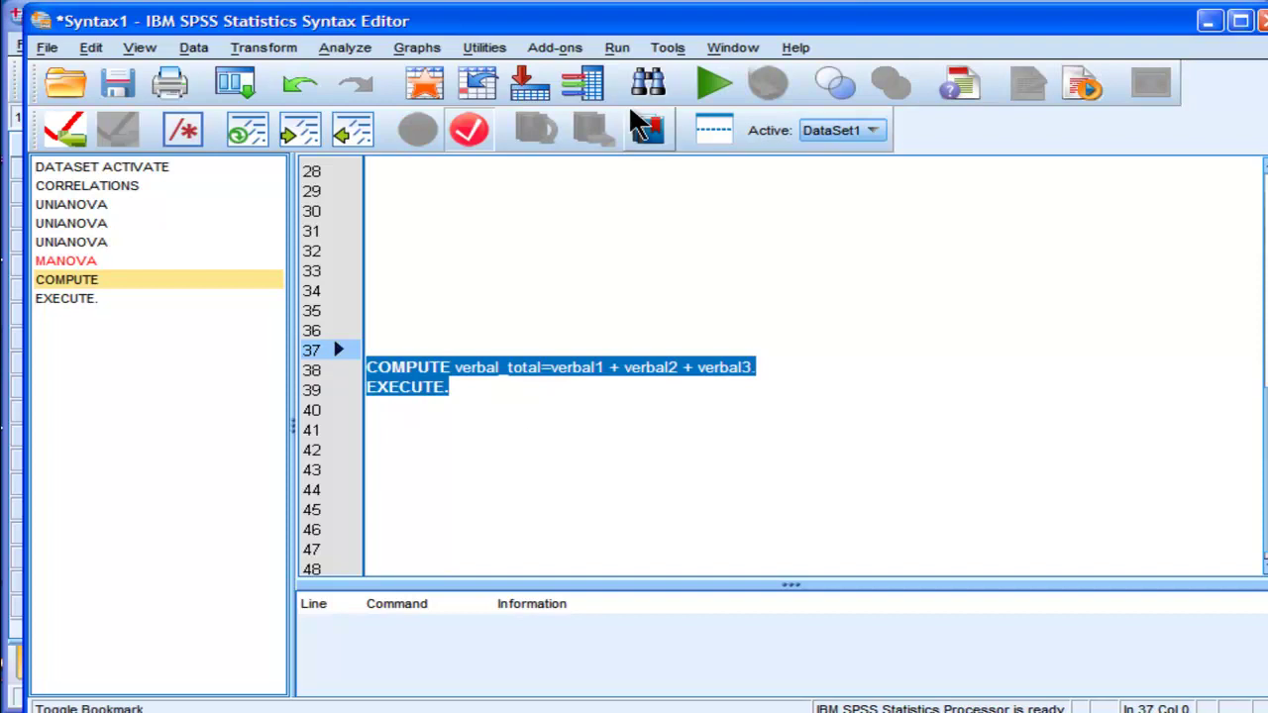
{"action": "left_click", "coordinate": [617, 47]}
{"action": "left_click", "coordinate": [669, 101]}
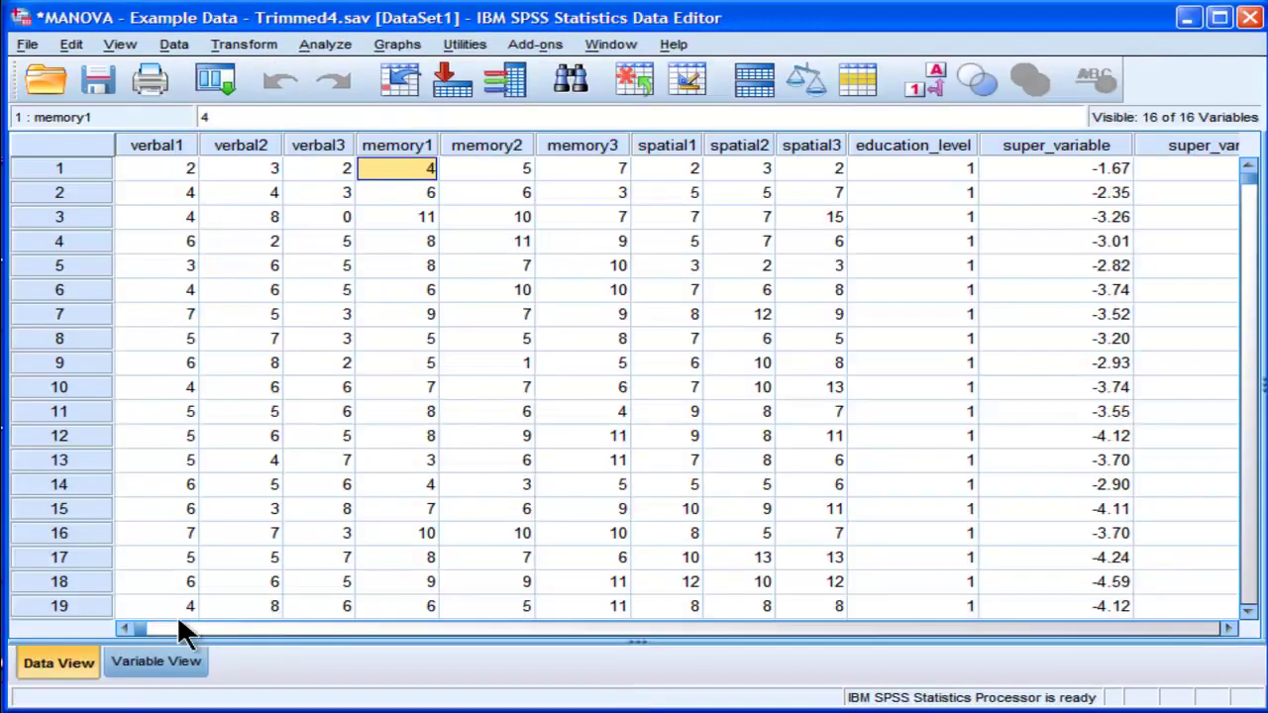
Scroll to and select the new verbal_total column, then return to the Syntax Editor.
{"action": "left_click_drag", "start_coordinate": [141, 627], "coordinate": [1006, 642]}
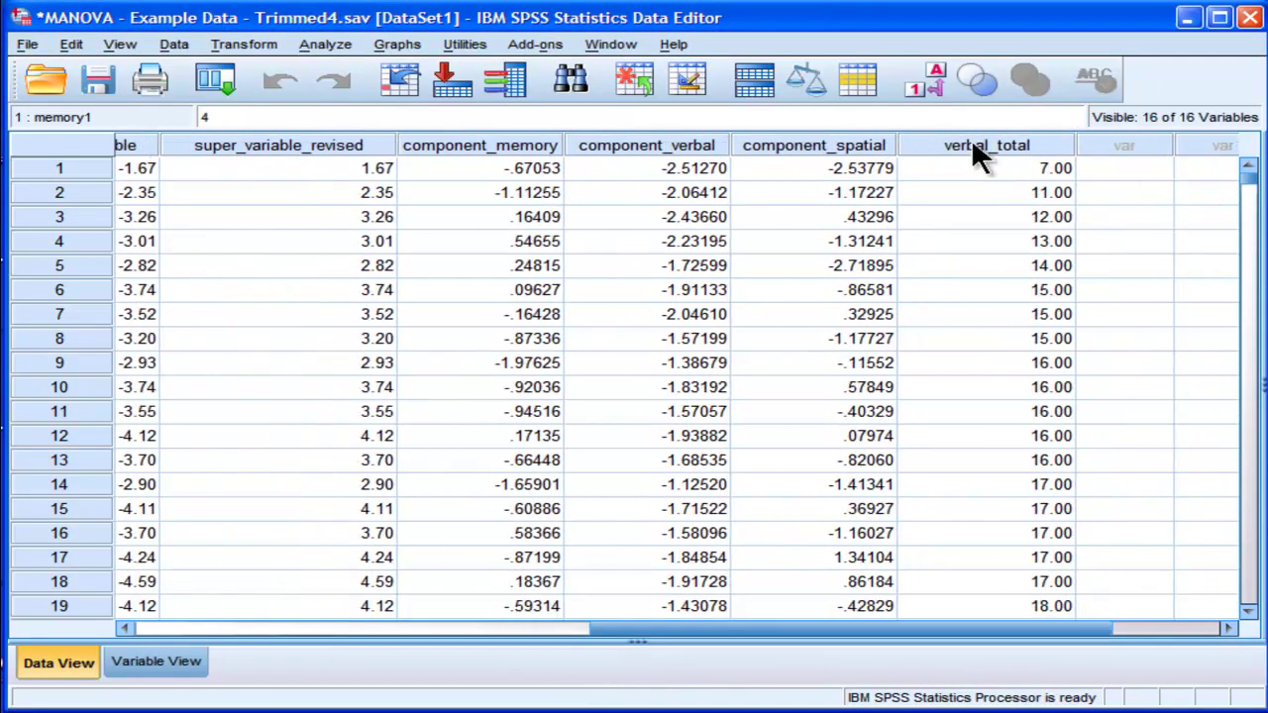
{"action": "left_click", "coordinate": [977, 146]}
{"action": "key", "text": "alt+Tab"}
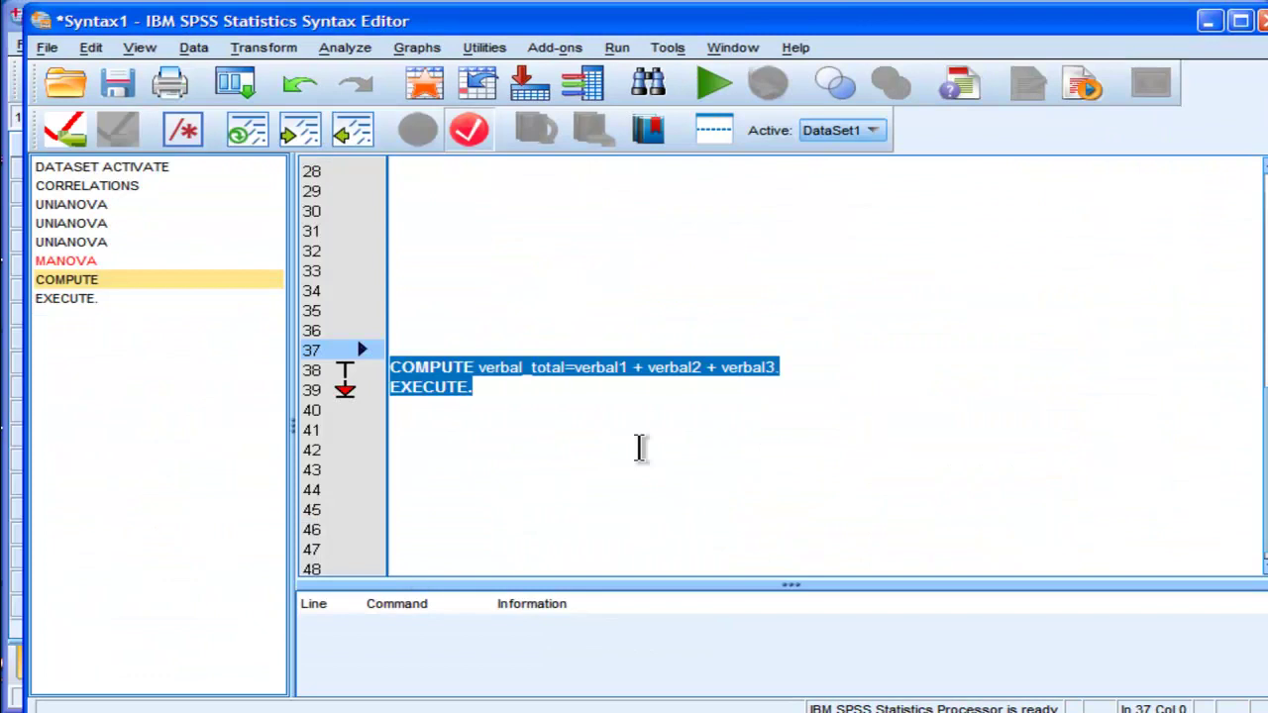
{"action": "left_click", "coordinate": [522, 428]}
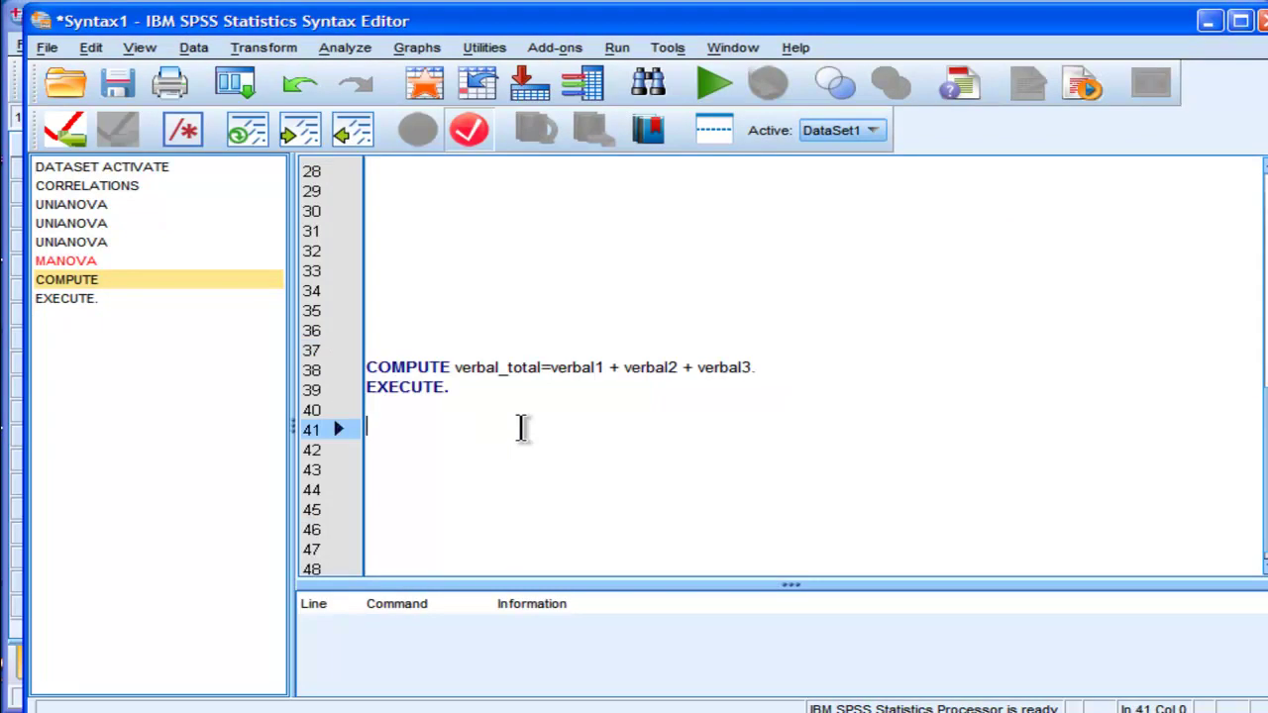